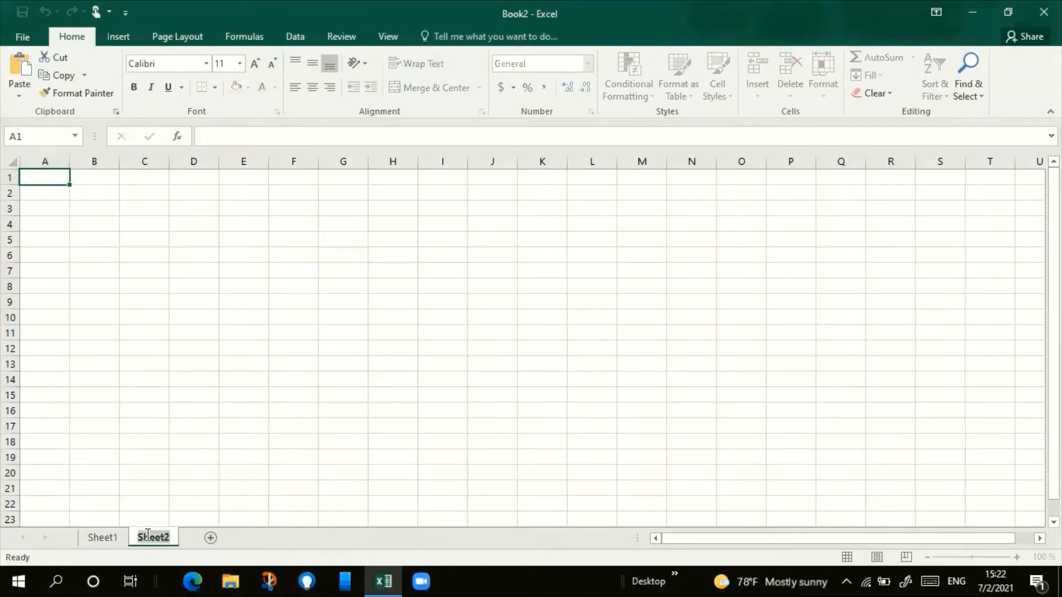
# Step: Open the name of Sheet1 for editing
pyautogui.rightClick(104, 538)
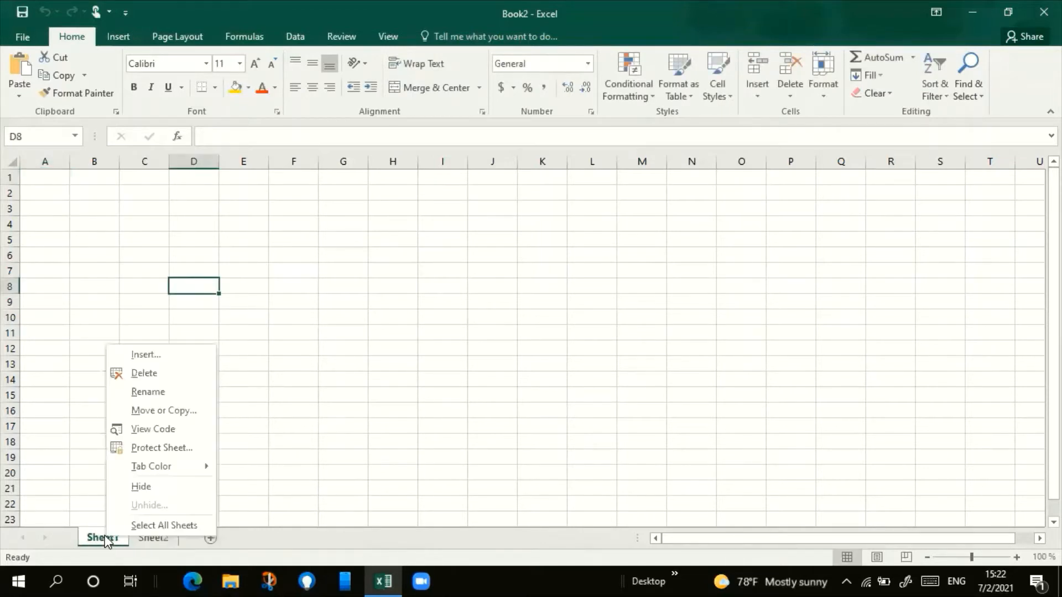
pyautogui.click(170, 392)
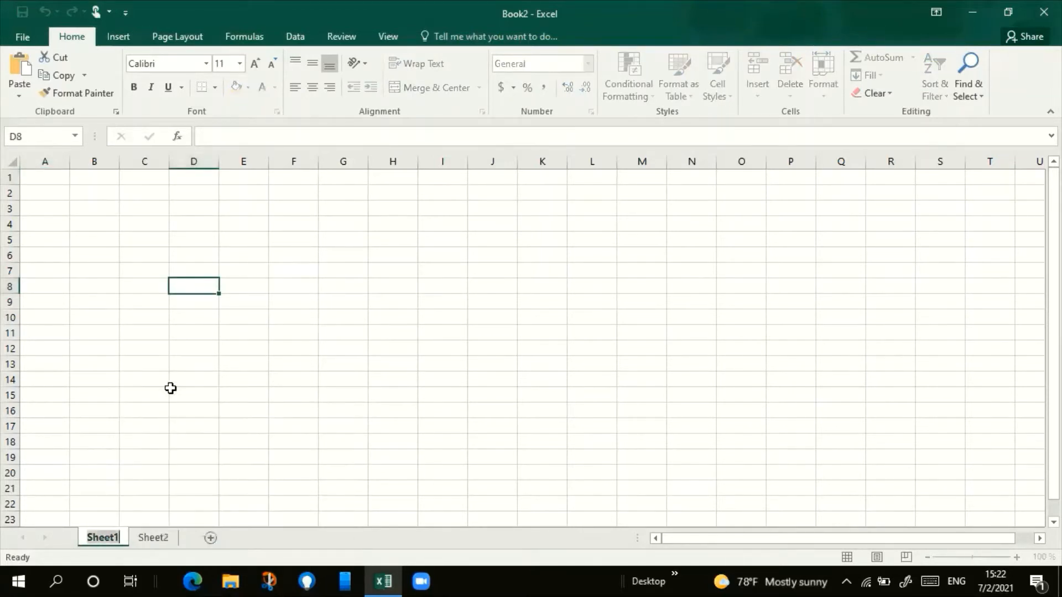
pyautogui.click(234, 377)
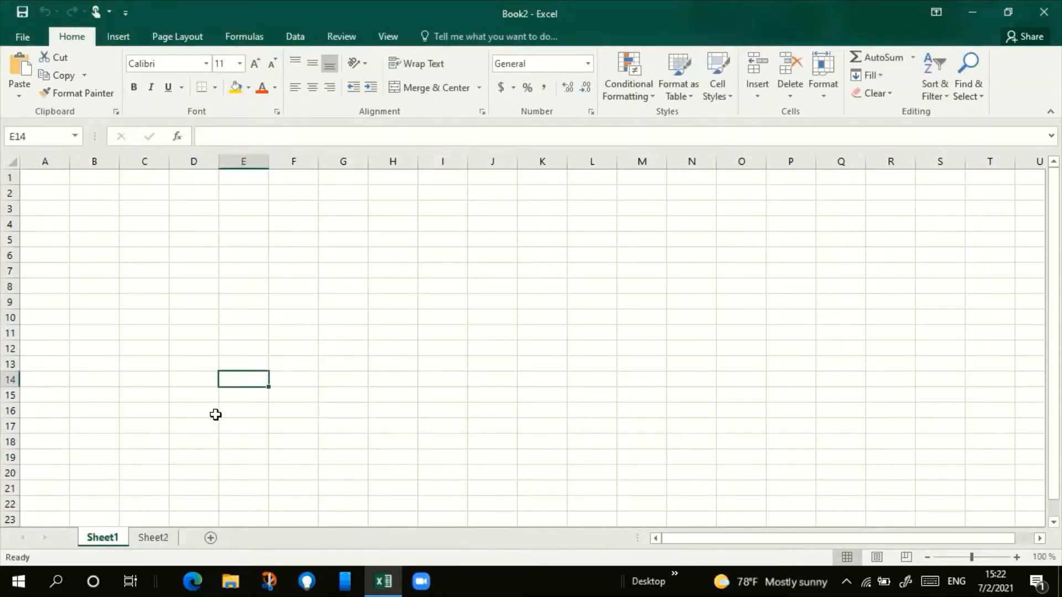
# Step: Switch to Sheet2 and open its sheet name for editing
pyautogui.click(152, 538)
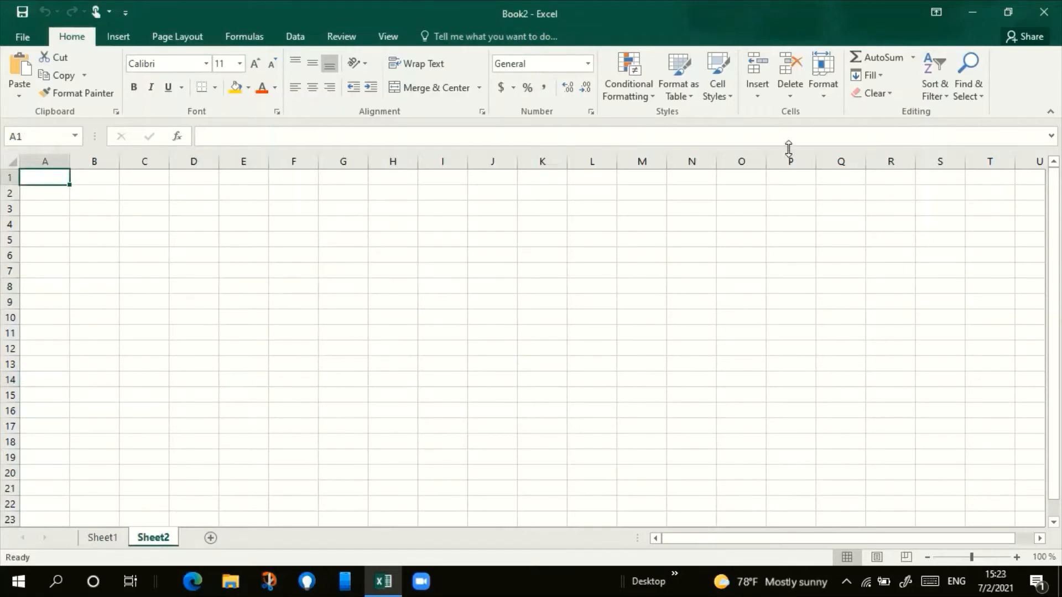
pyautogui.click(825, 80)
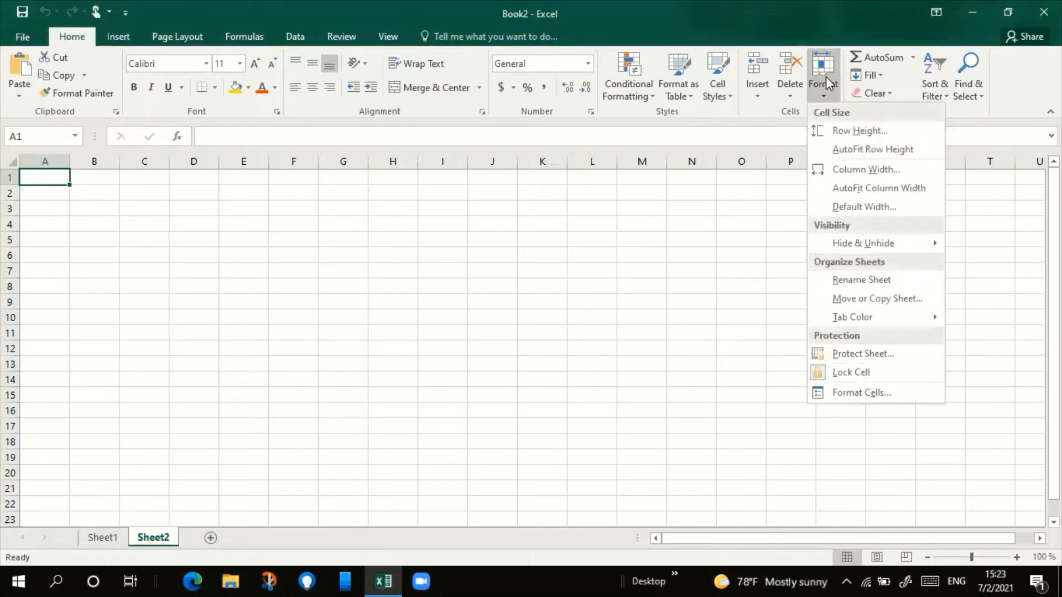
pyautogui.click(865, 277)
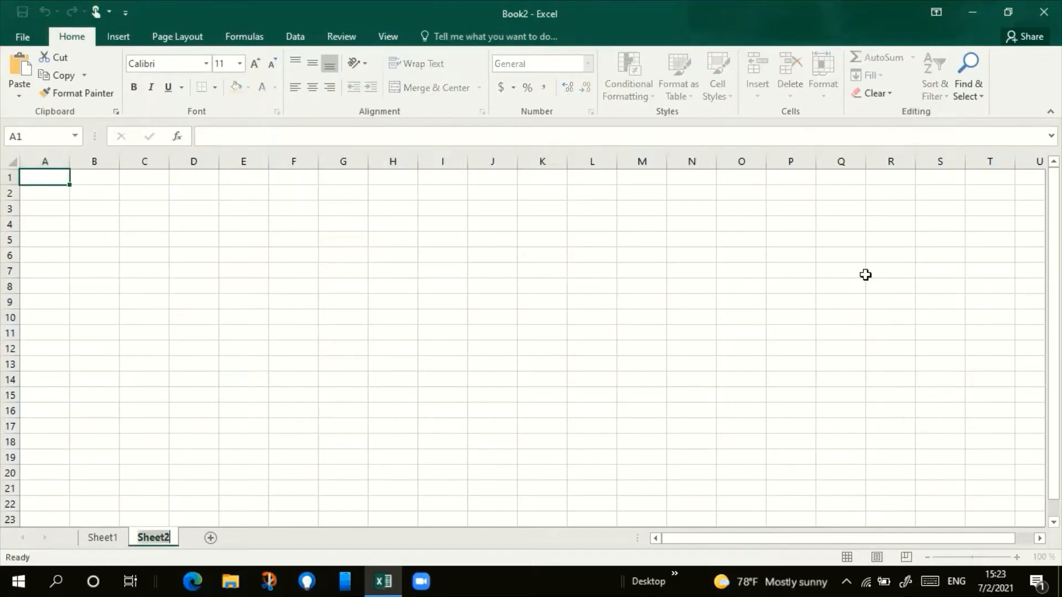
pyautogui.click(336, 464)
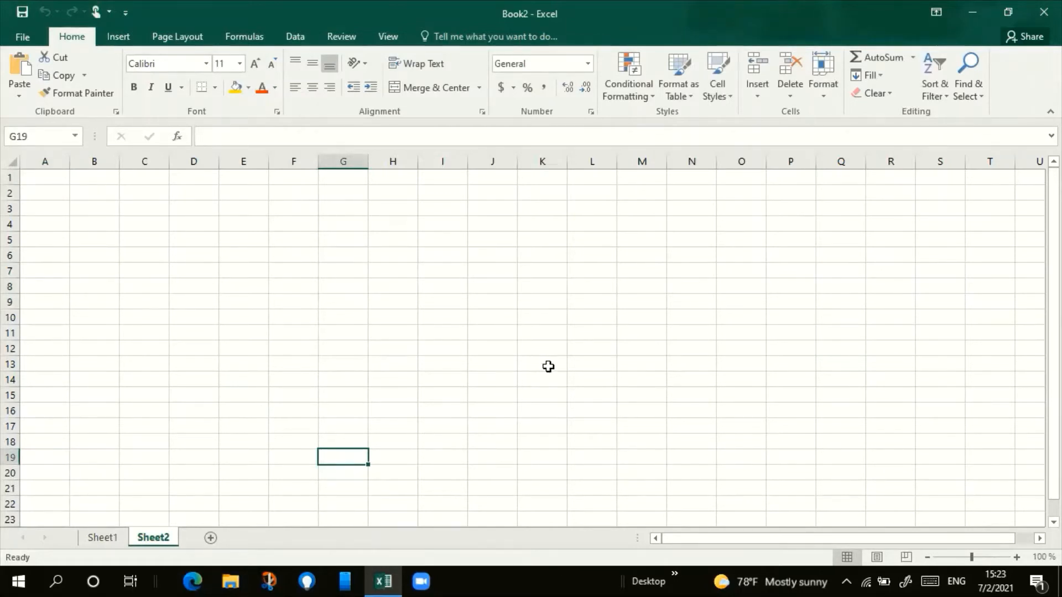
# Step: Insert a new worksheet and place it after Sheet2 in the sheet order
pyautogui.click(759, 93)
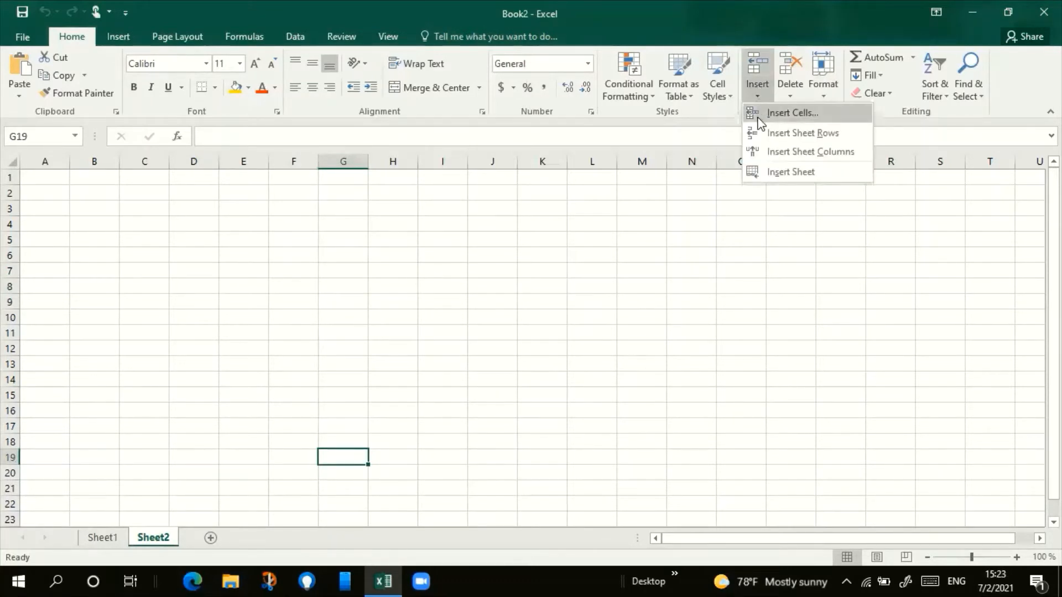
pyautogui.click(776, 170)
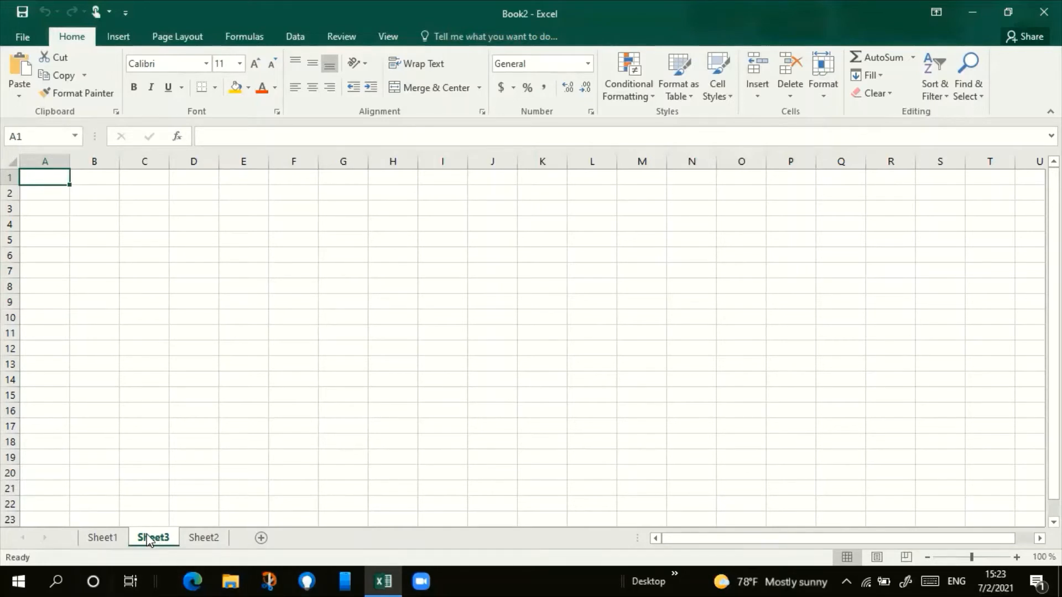
pyautogui.moveTo(148, 538); pyautogui.dragTo(231, 535)
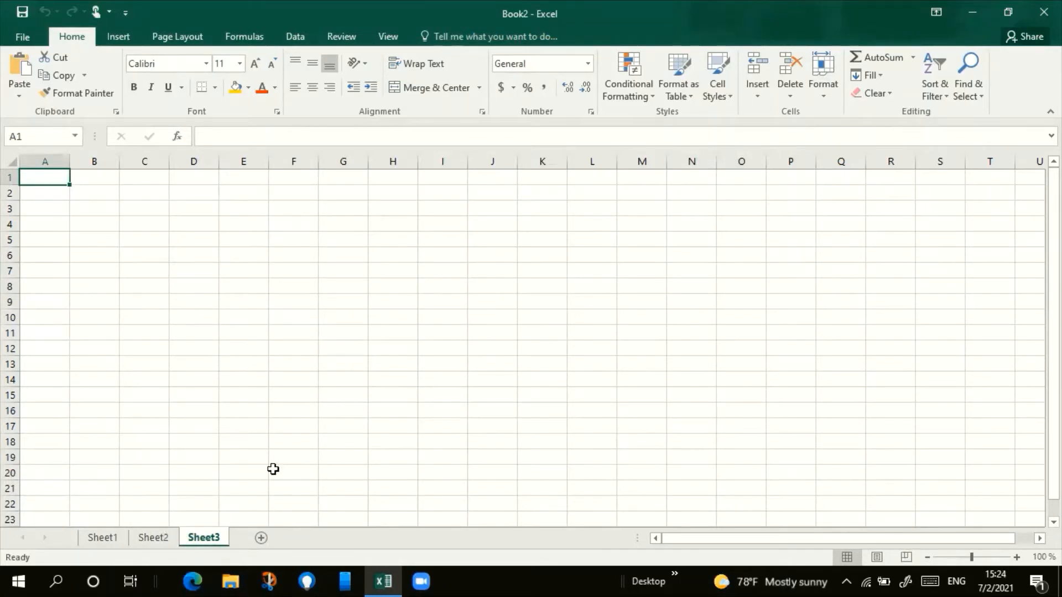
# Step: Move Sheet3 to the end of workbook Book2 with Move or Copy Sheet, without creating a copy
pyautogui.click(823, 88)
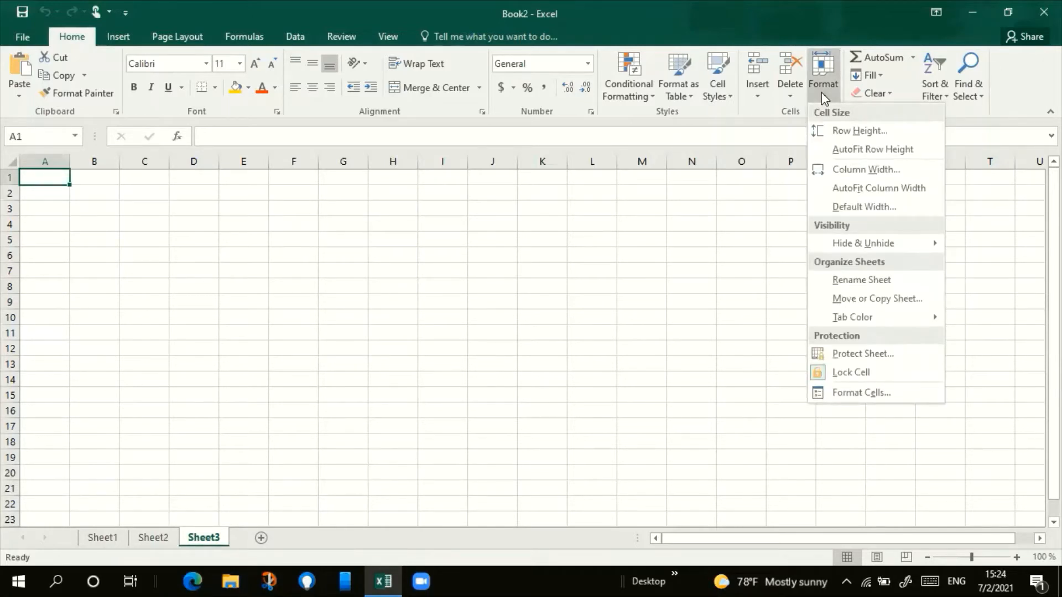
pyautogui.click(875, 300)
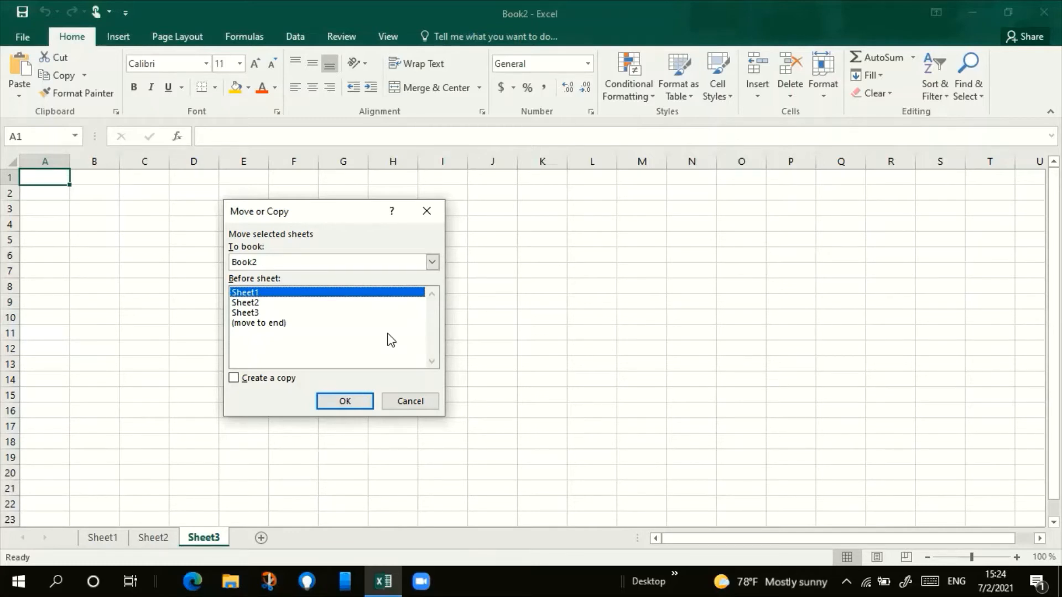
pyautogui.click(338, 313)
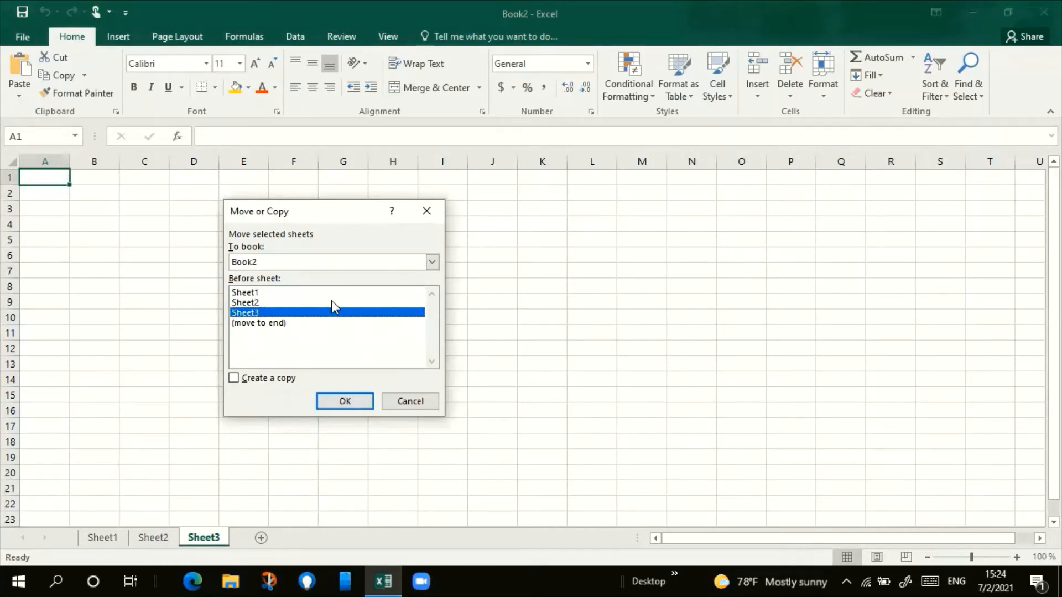
pyautogui.click(332, 303)
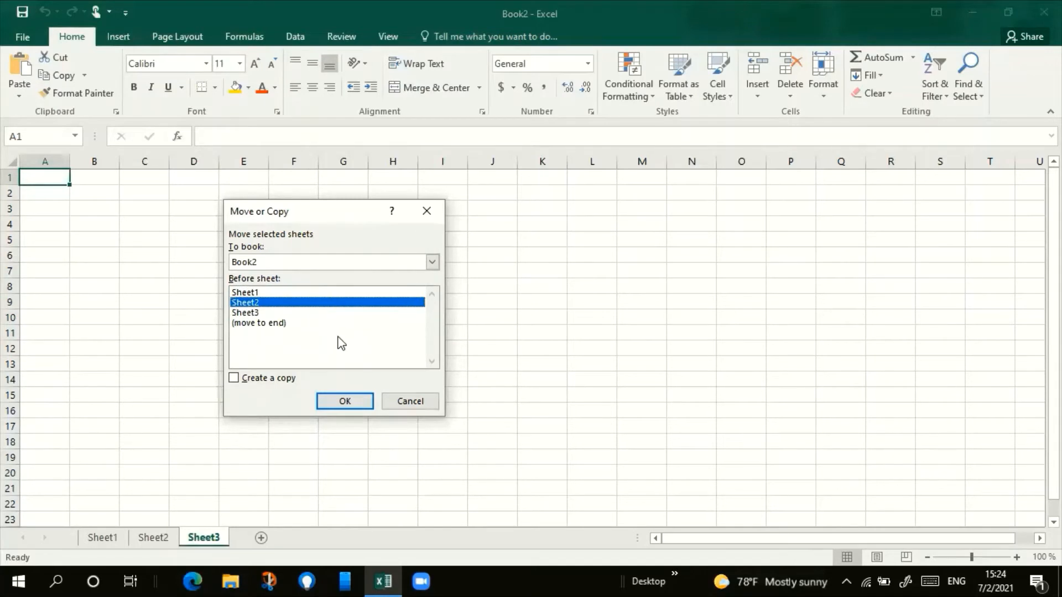
pyautogui.click(337, 325)
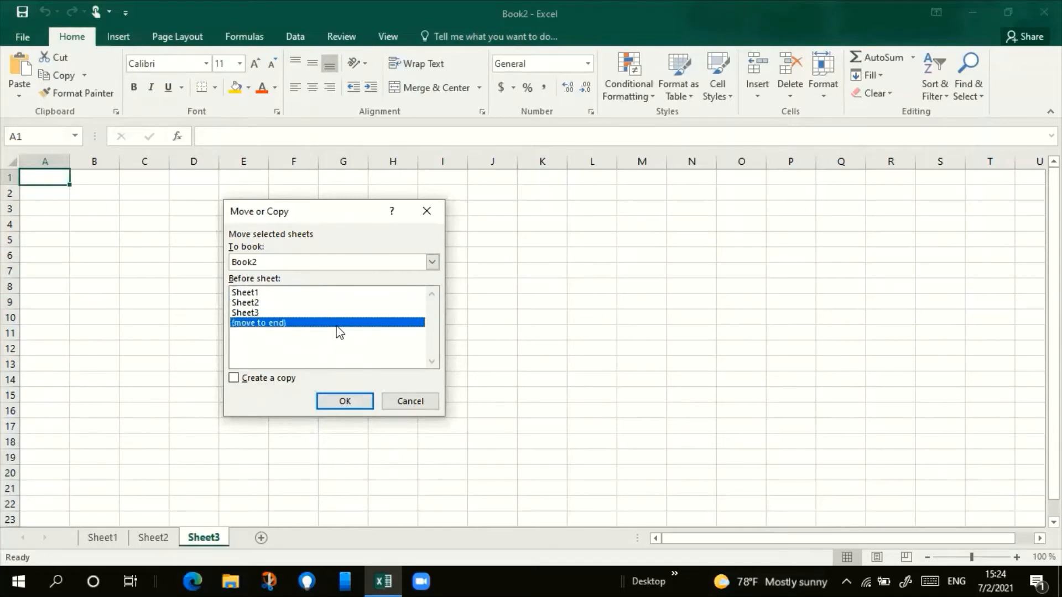
pyautogui.click(349, 402)
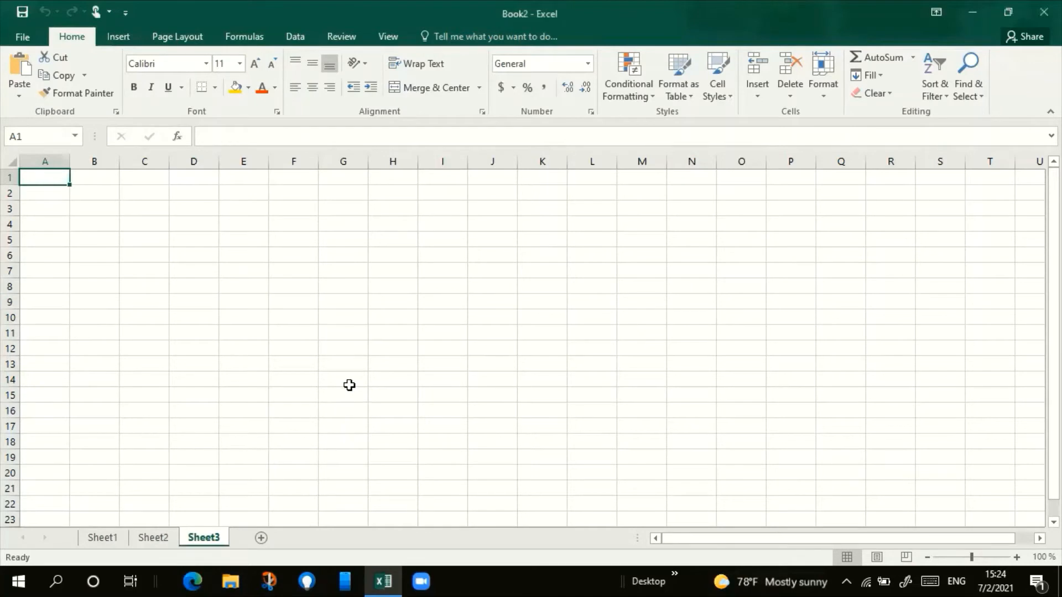
# Step: Set the tab color of Sheet2 to the gold theme color and display Sheet1
pyautogui.hotkey('ctrl', 'pageup')
pyautogui.hotkey('ctrl', 'pageup')
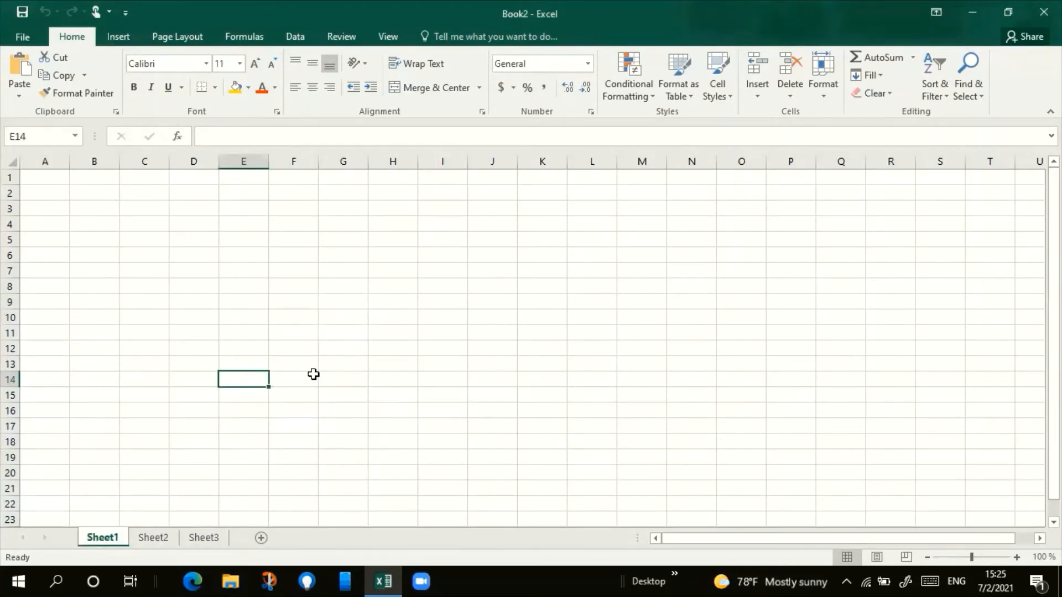
pyautogui.click(164, 541)
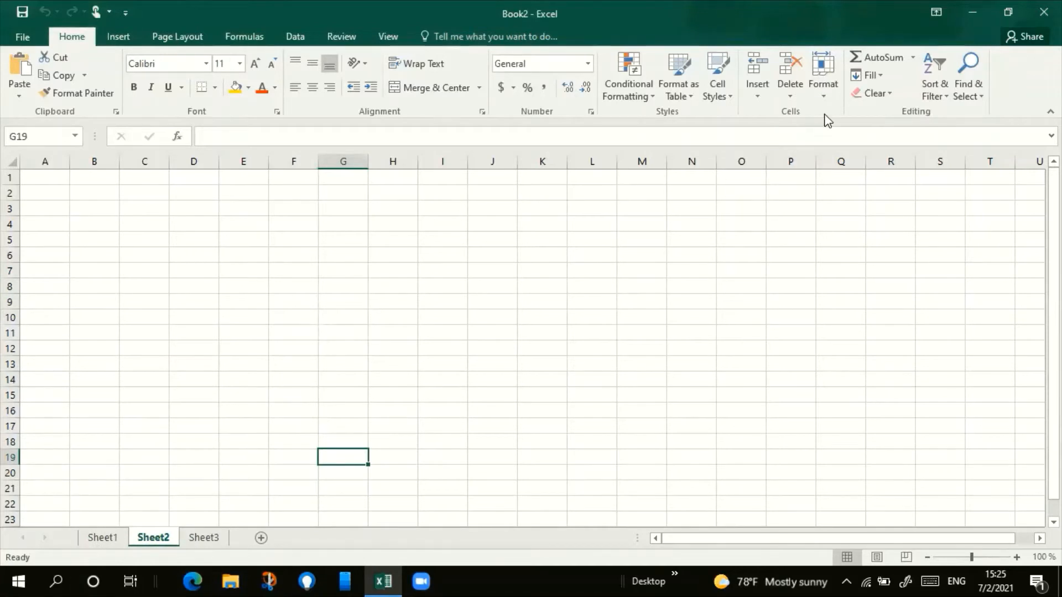
pyautogui.click(825, 84)
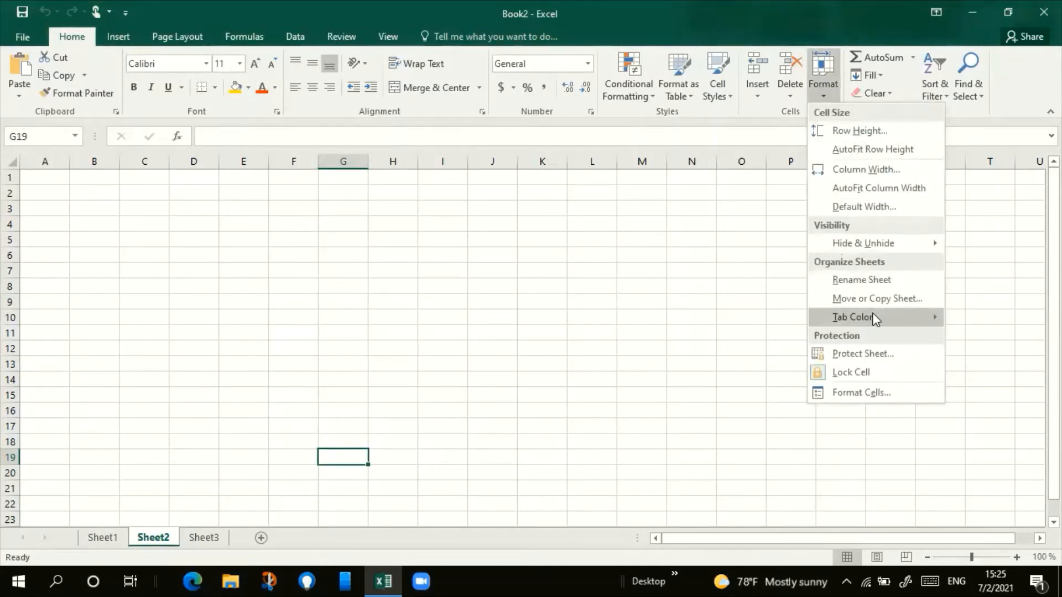
pyautogui.moveTo(872, 315)
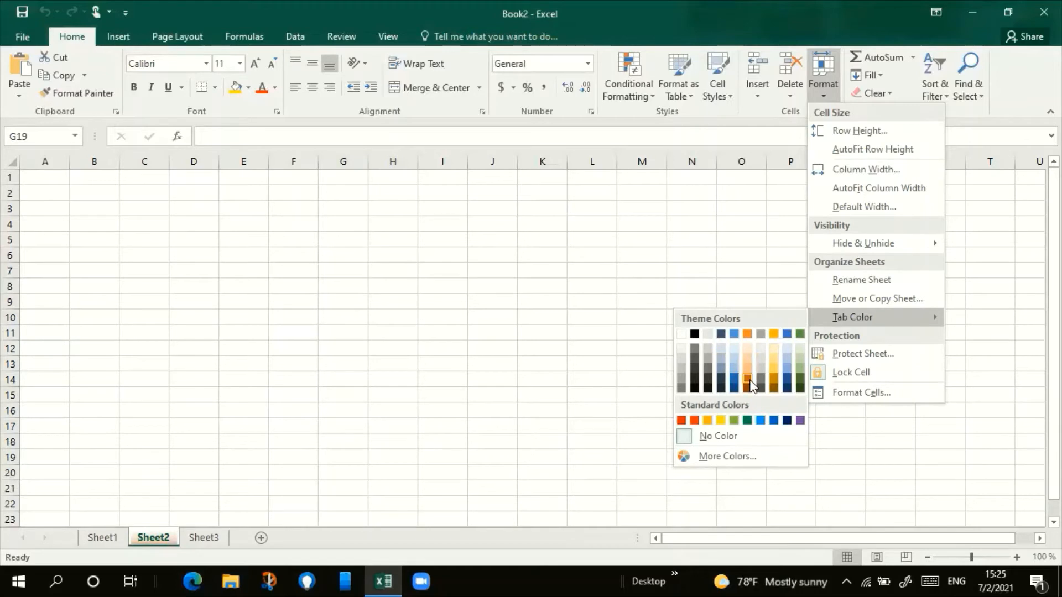
pyautogui.click(773, 334)
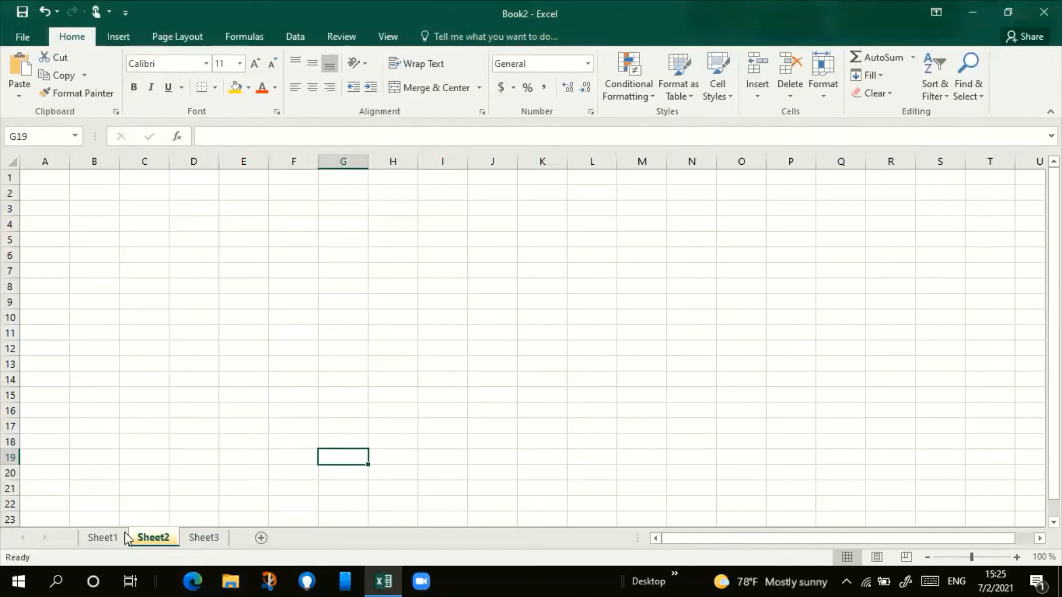
pyautogui.click(108, 539)
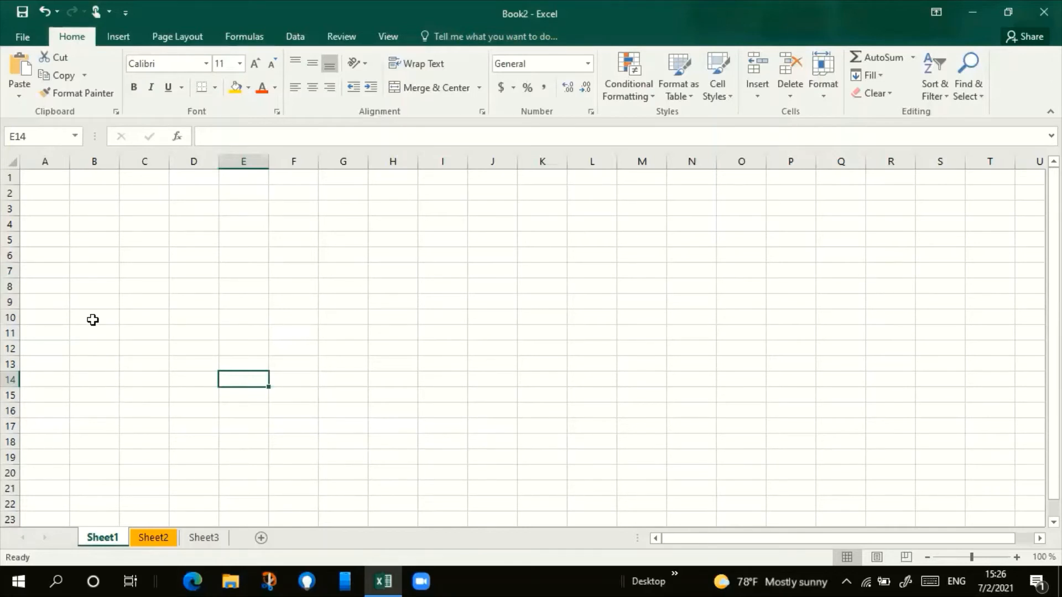
# Step: Enter Apple, Pear, Mango and Orange in cells A1 to A4 of Sheet2
pyautogui.doubleClick(47, 178)
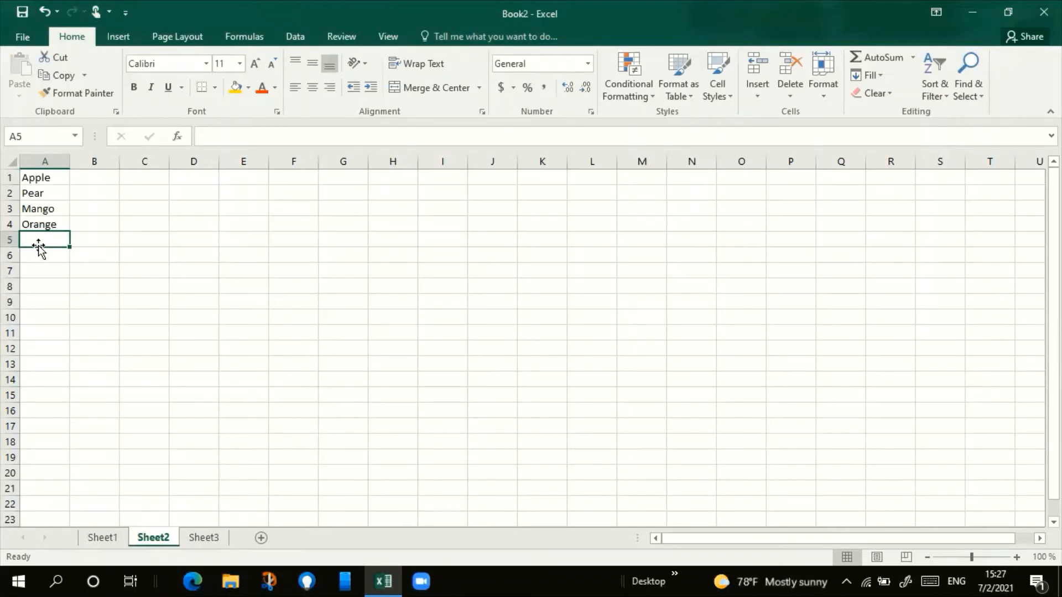
# Step: Undo and redo the entry of Orange in cell A4
pyautogui.click(46, 10)
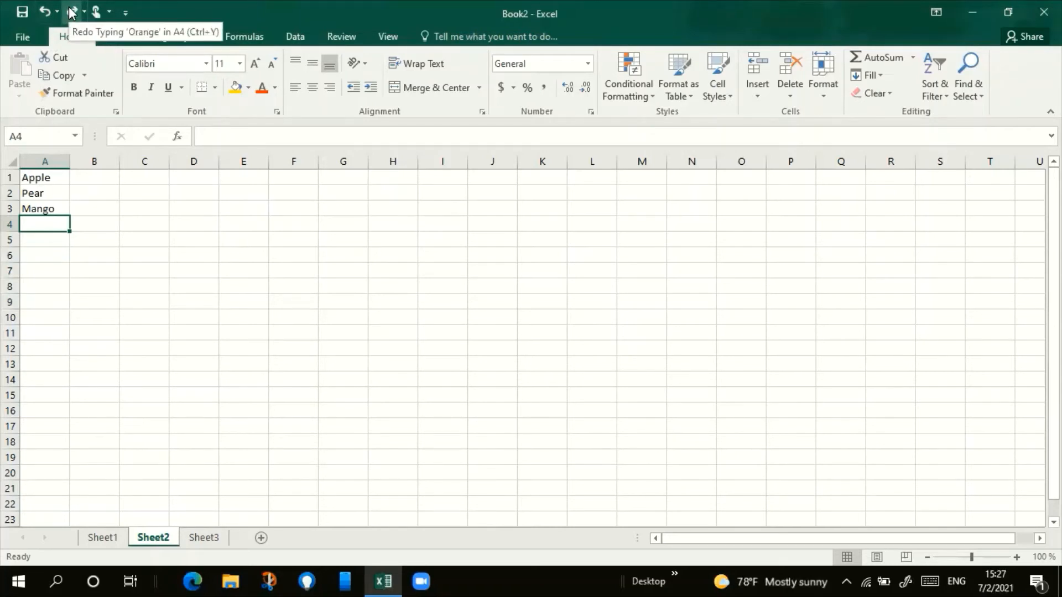
pyautogui.click(69, 8)
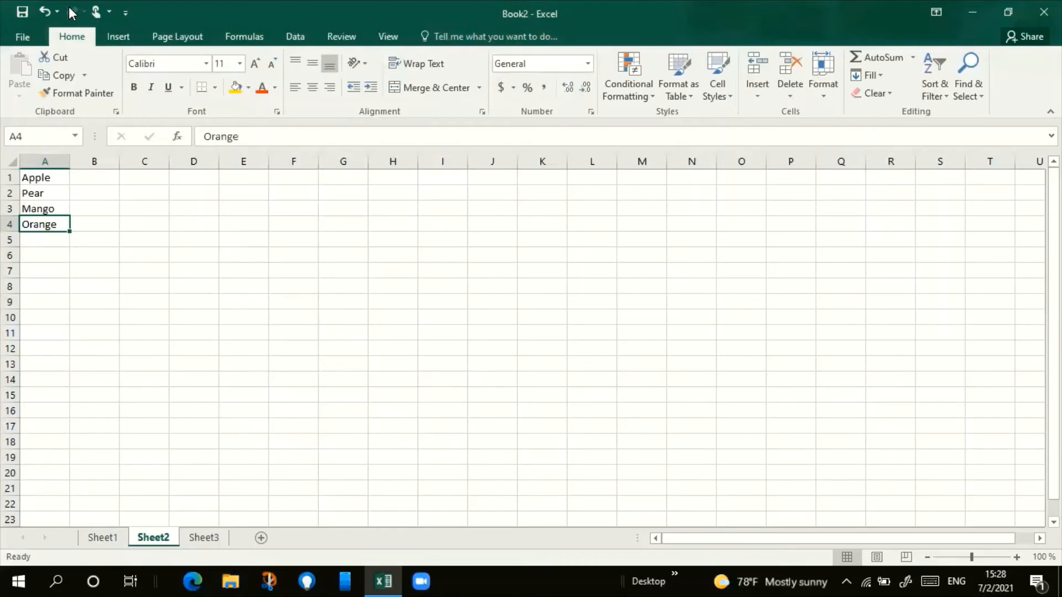
pyautogui.click(71, 10)
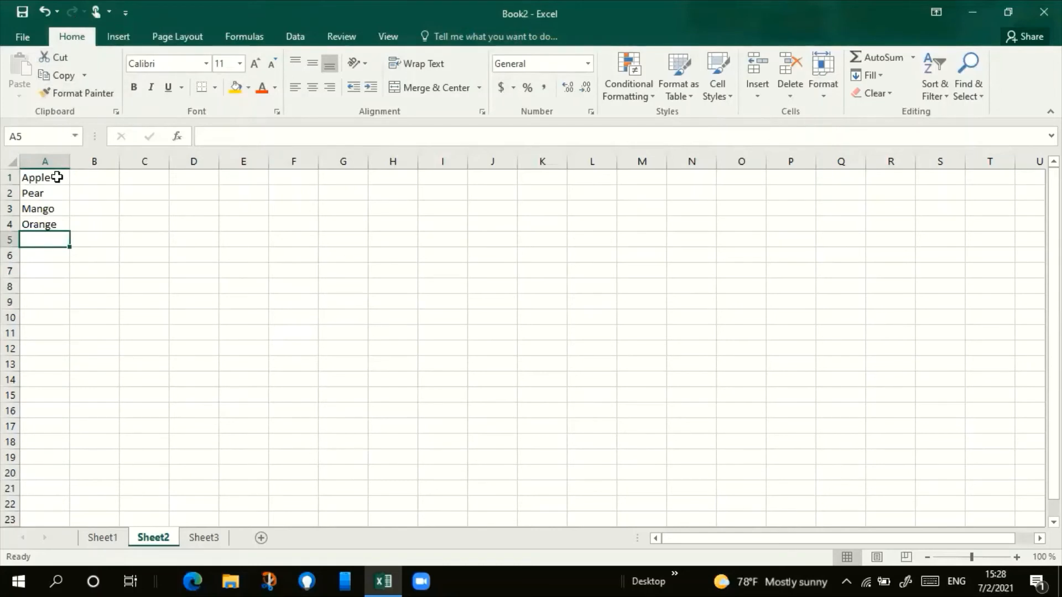
# Step: Sort the fruit names in A1:A4 from A to Z
pyautogui.moveTo(50, 177); pyautogui.dragTo(53, 228)
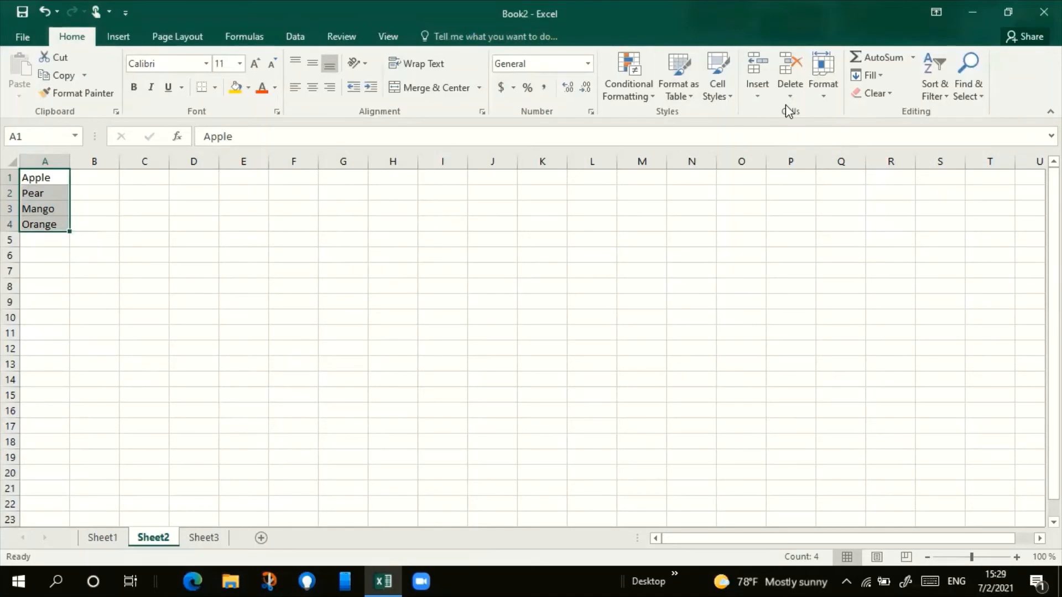
pyautogui.click(931, 91)
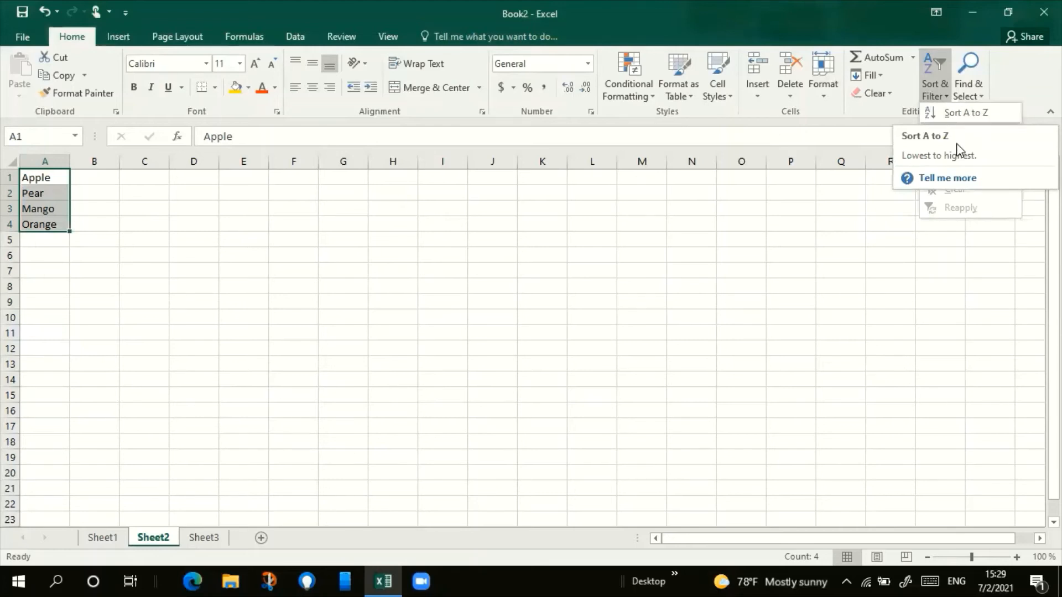
pyautogui.click(951, 117)
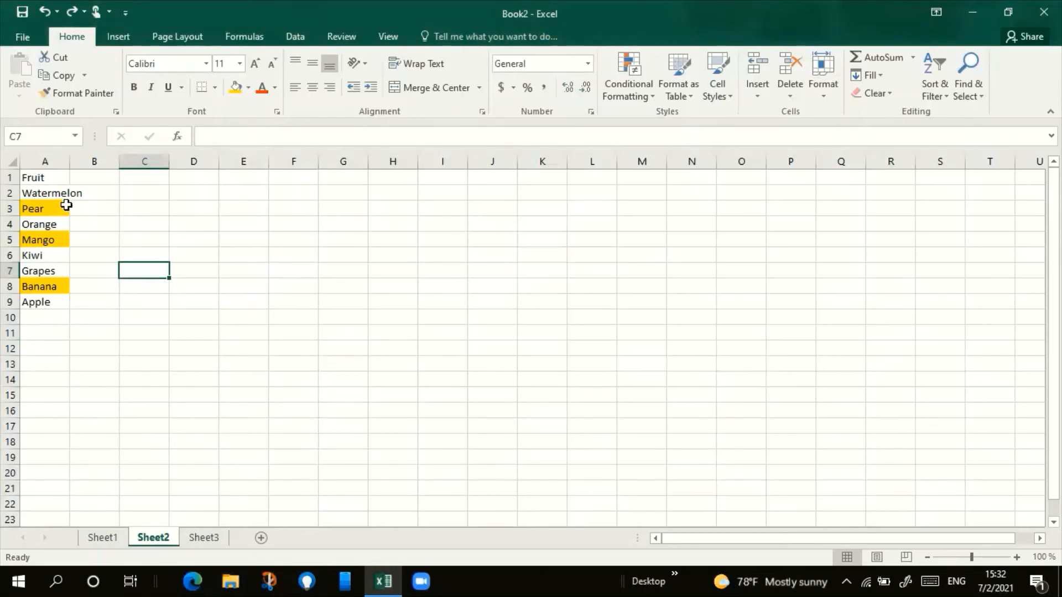
# Step: Set up a custom sort of the fruit list in A1:A9 by the Fruit column on cell color, using the gold color
pyautogui.moveTo(48, 177); pyautogui.dragTo(61, 305)
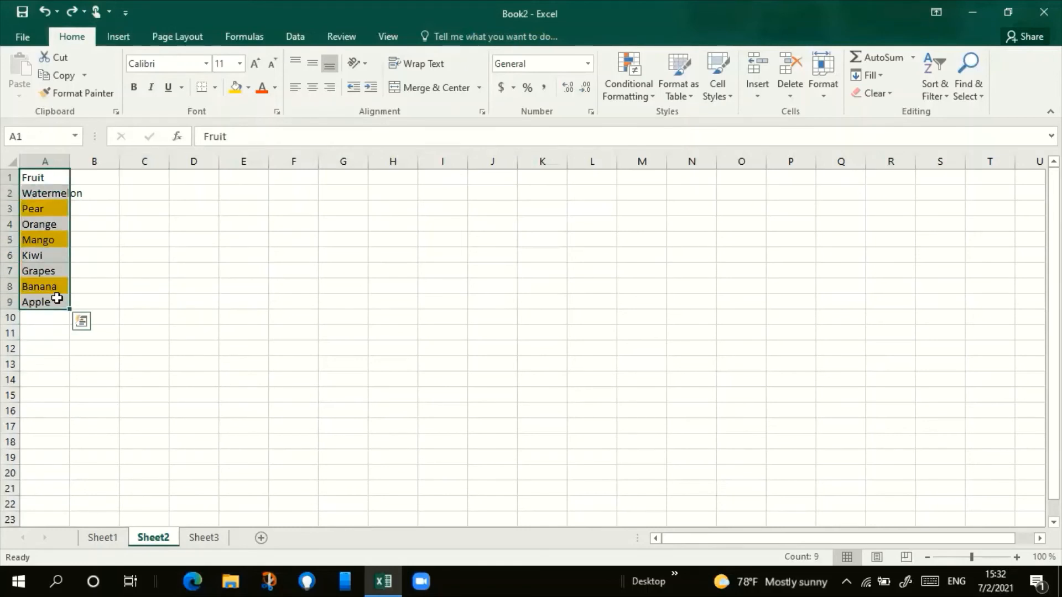
pyautogui.click(940, 81)
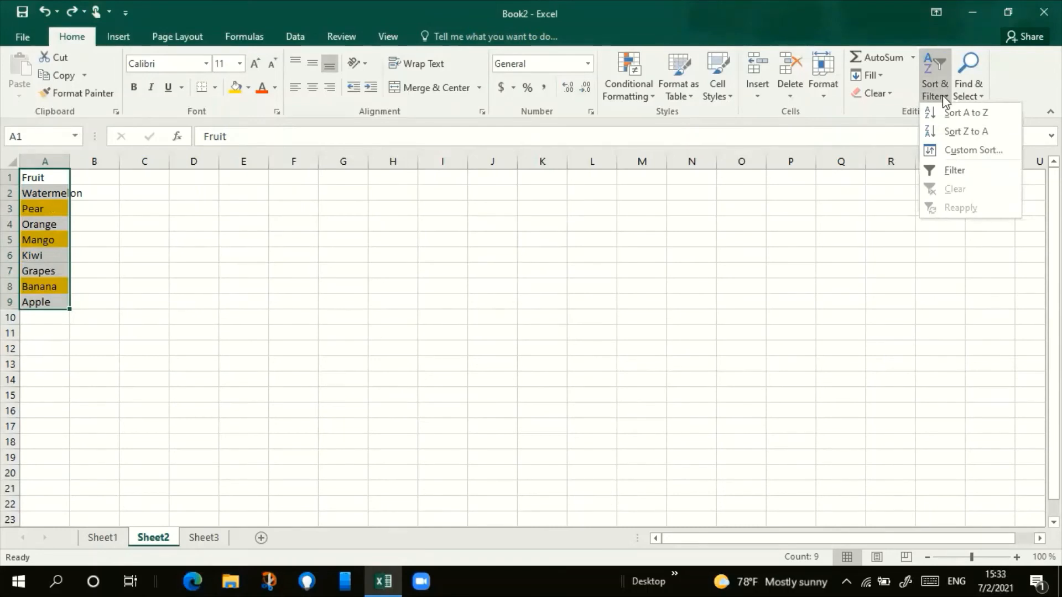
pyautogui.click(957, 154)
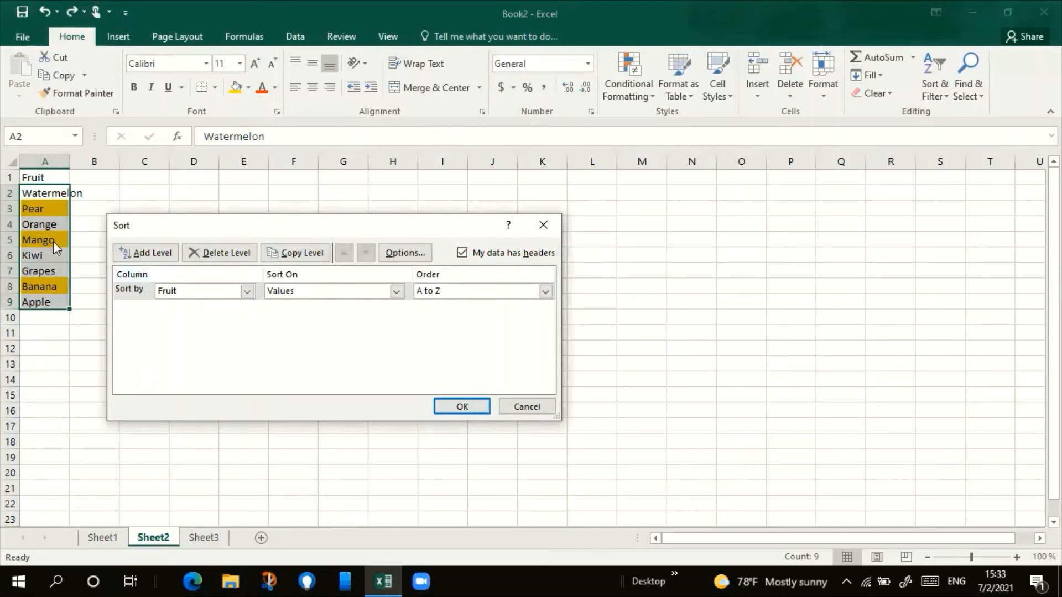
pyautogui.click(296, 294)
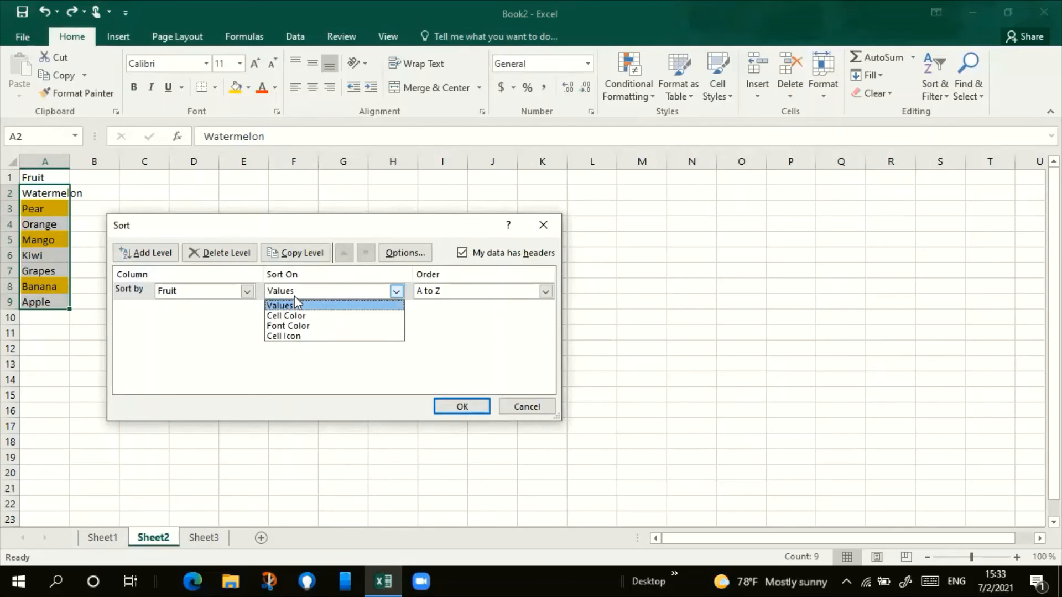
pyautogui.click(303, 315)
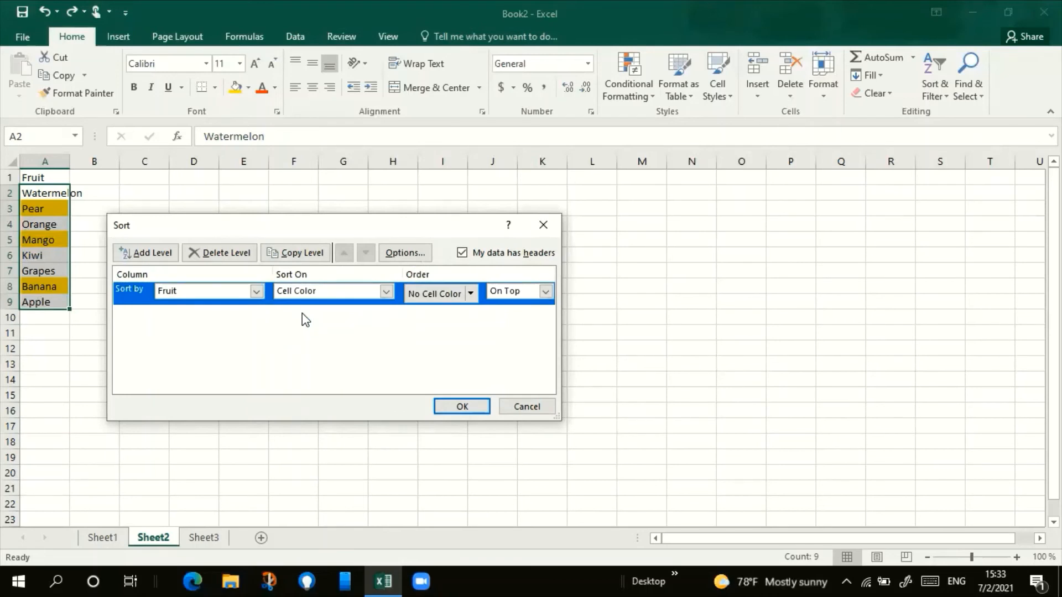
pyautogui.click(471, 296)
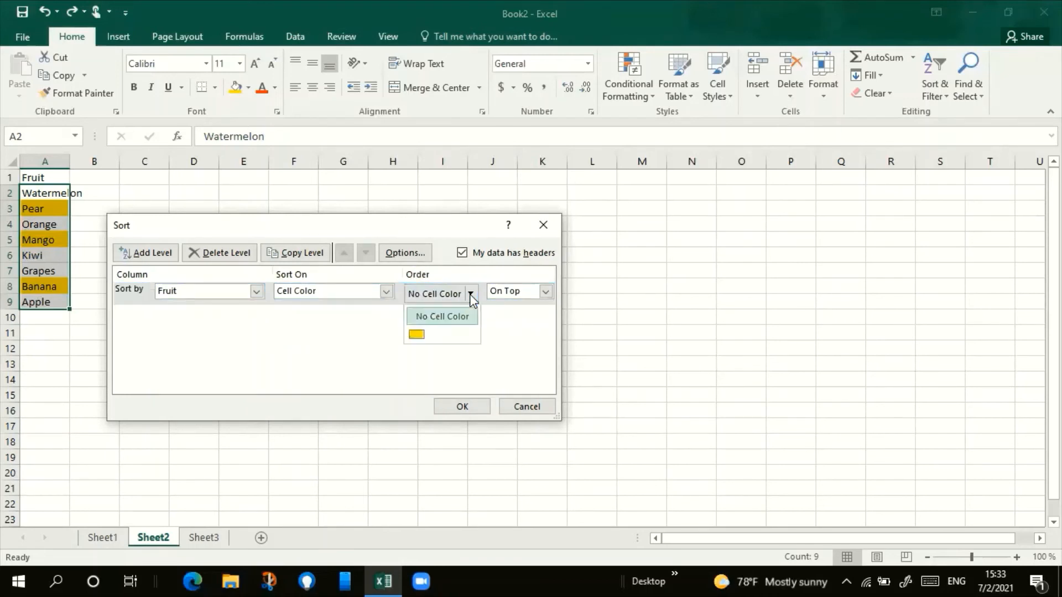
pyautogui.click(424, 337)
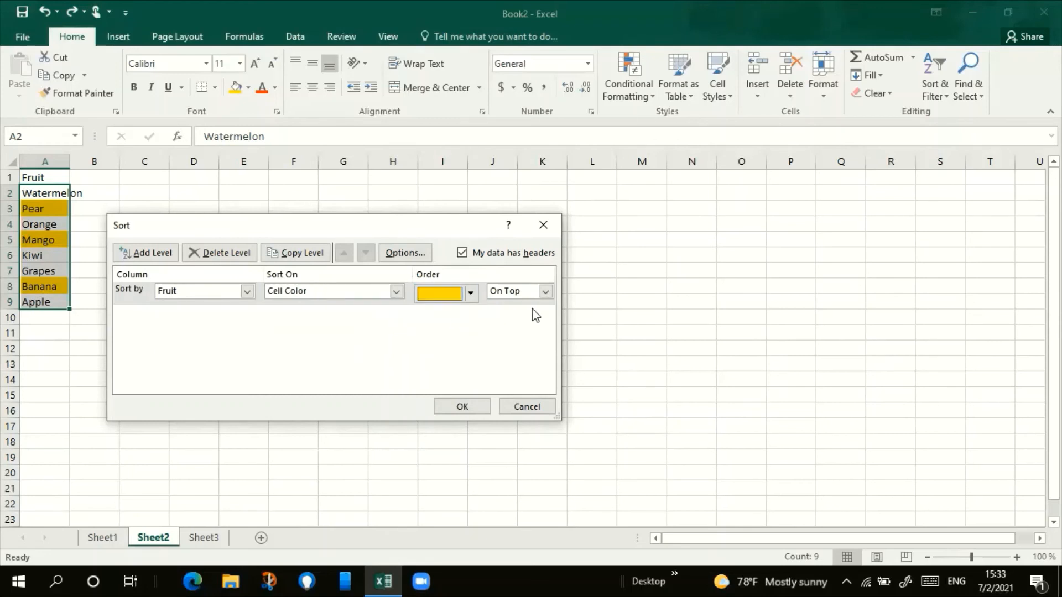
# Step: Set the gold cells' sort position to On Top, trying On Bottom in between, and apply the sort
pyautogui.click(547, 291)
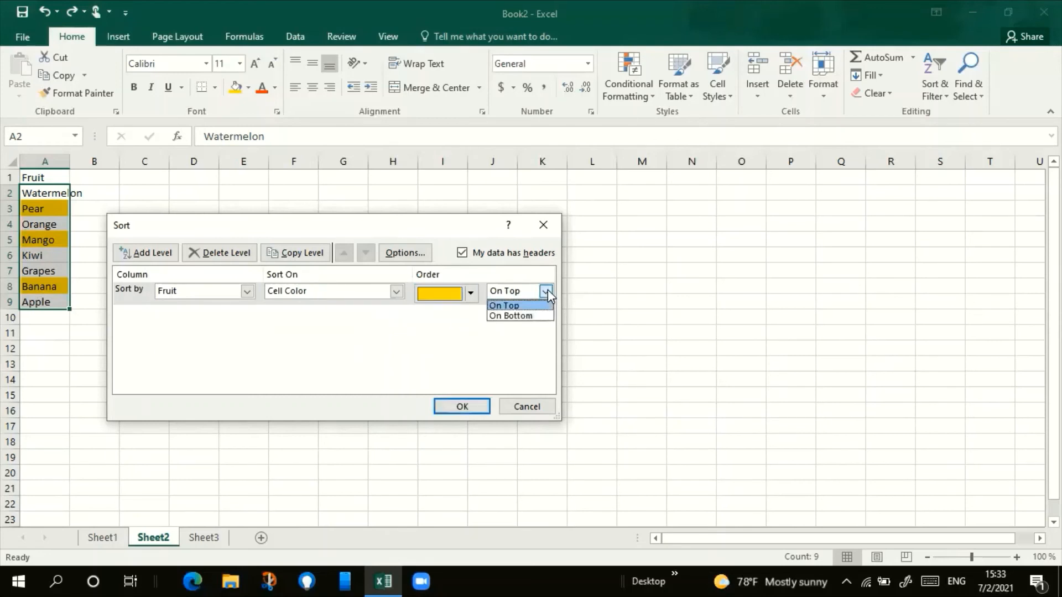
pyautogui.click(535, 307)
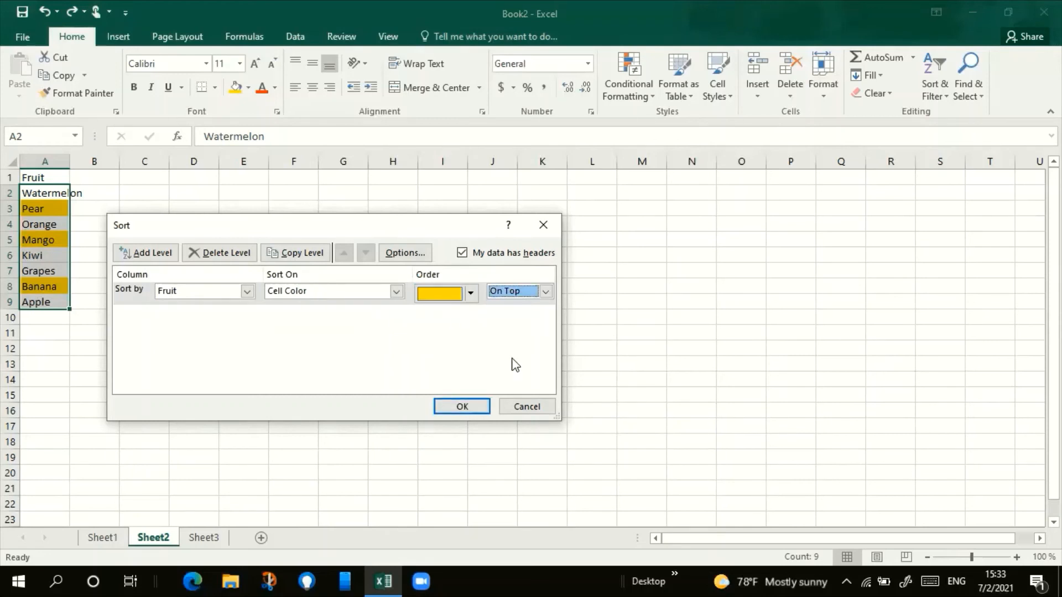
pyautogui.click(545, 292)
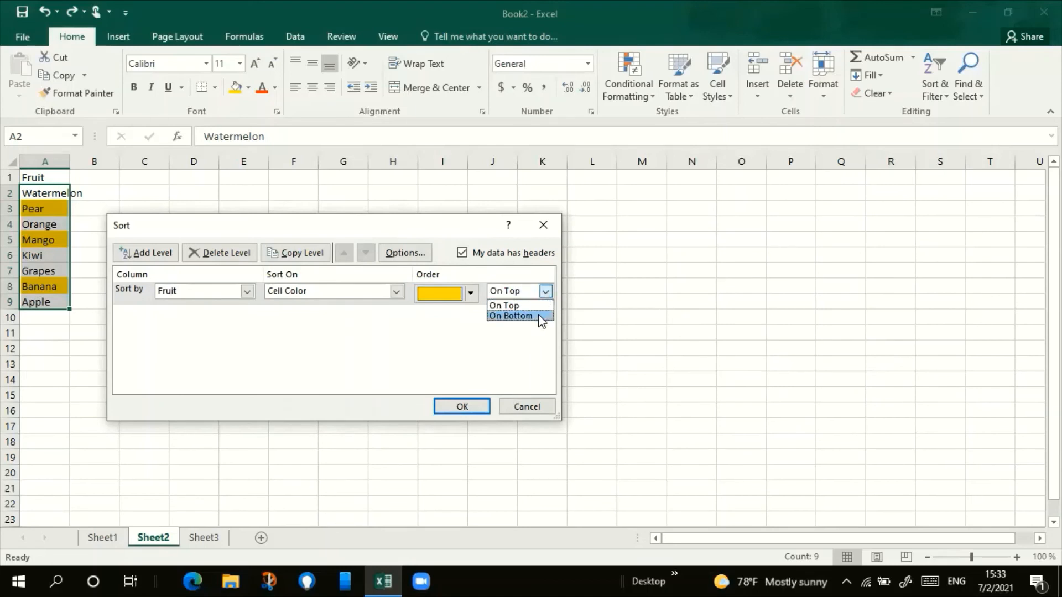
pyautogui.click(539, 314)
pyautogui.click(548, 292)
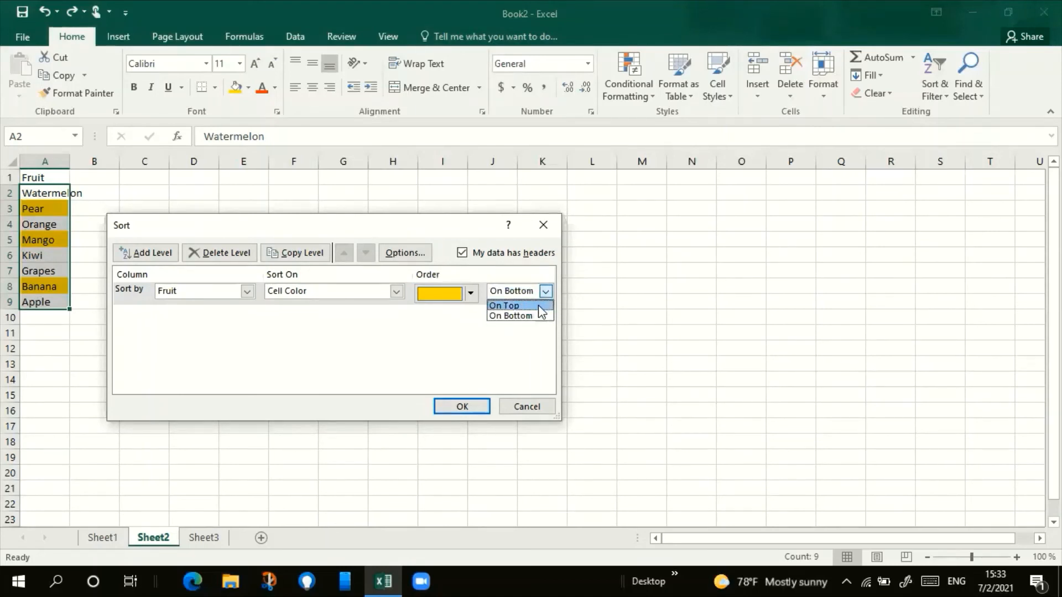
pyautogui.click(539, 306)
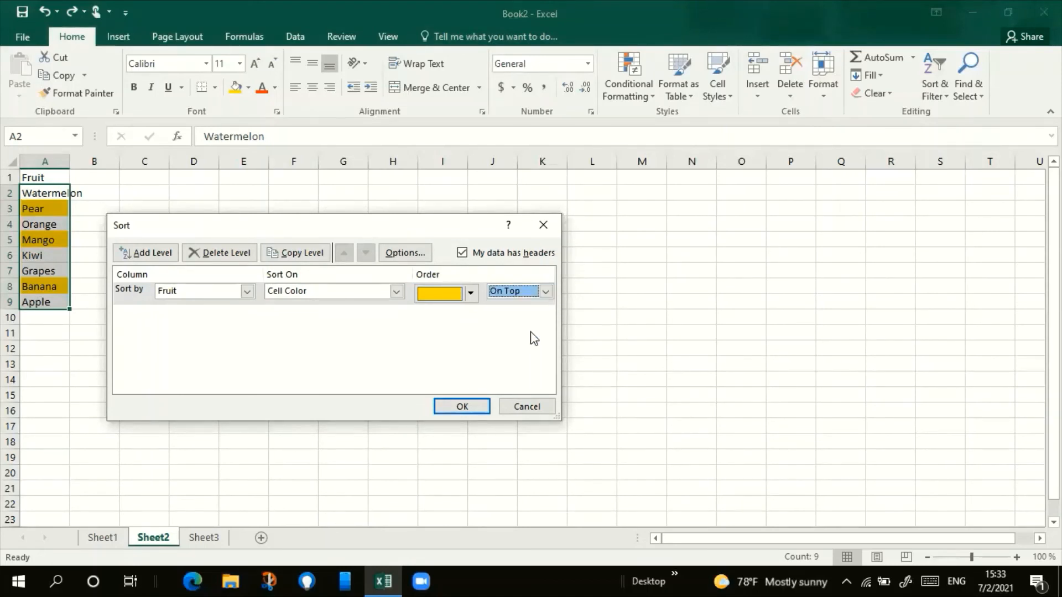
pyautogui.click(466, 411)
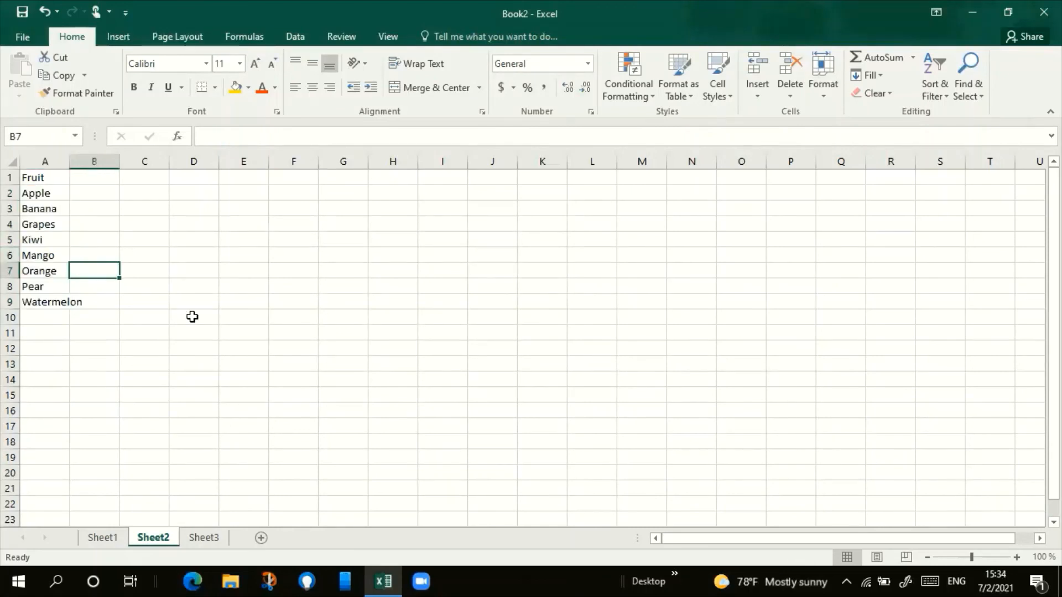
# Step: Insert a blank row above the Kiwi row in the fruit list on Sheet2
pyautogui.click(191, 316)
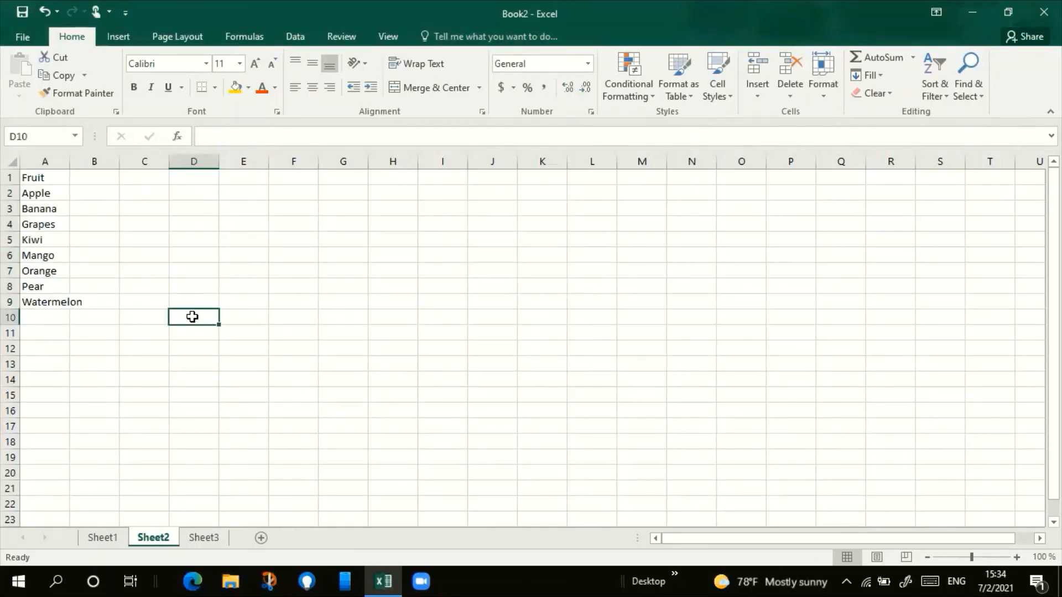
pyautogui.click(12, 240)
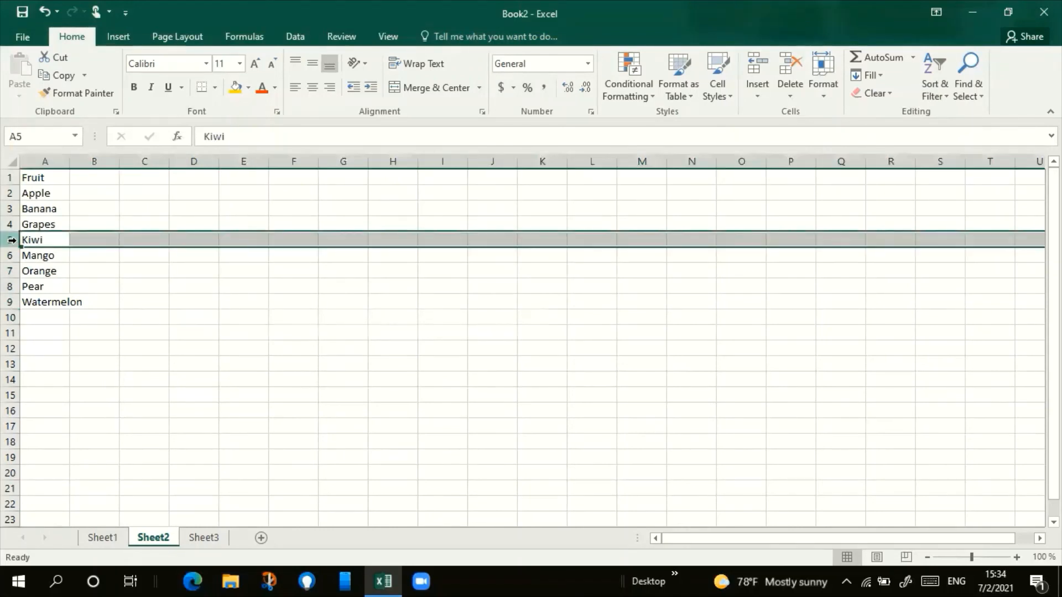
pyautogui.rightClick(12, 240)
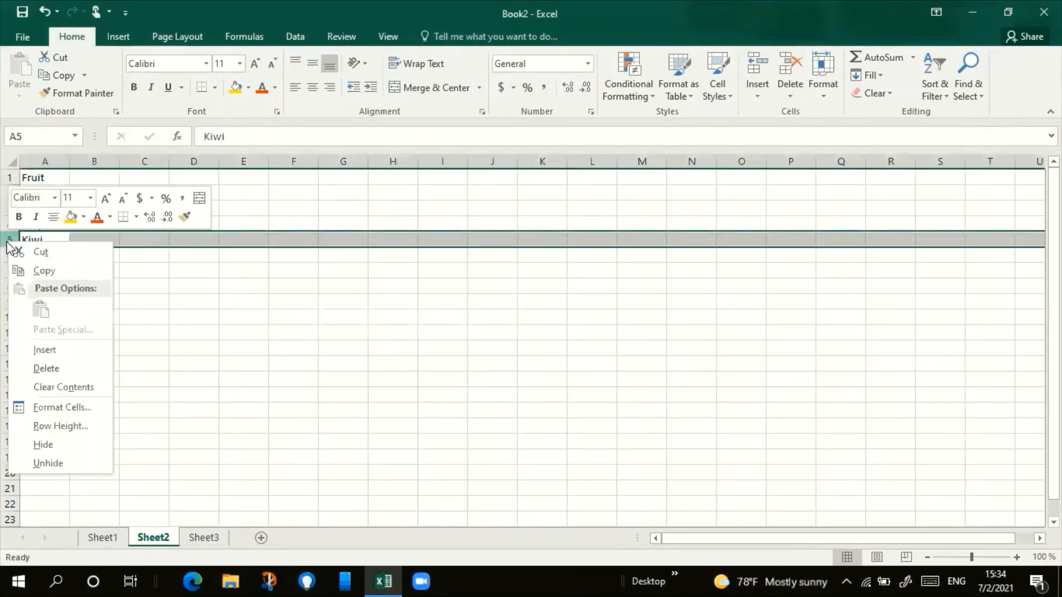
pyautogui.click(84, 356)
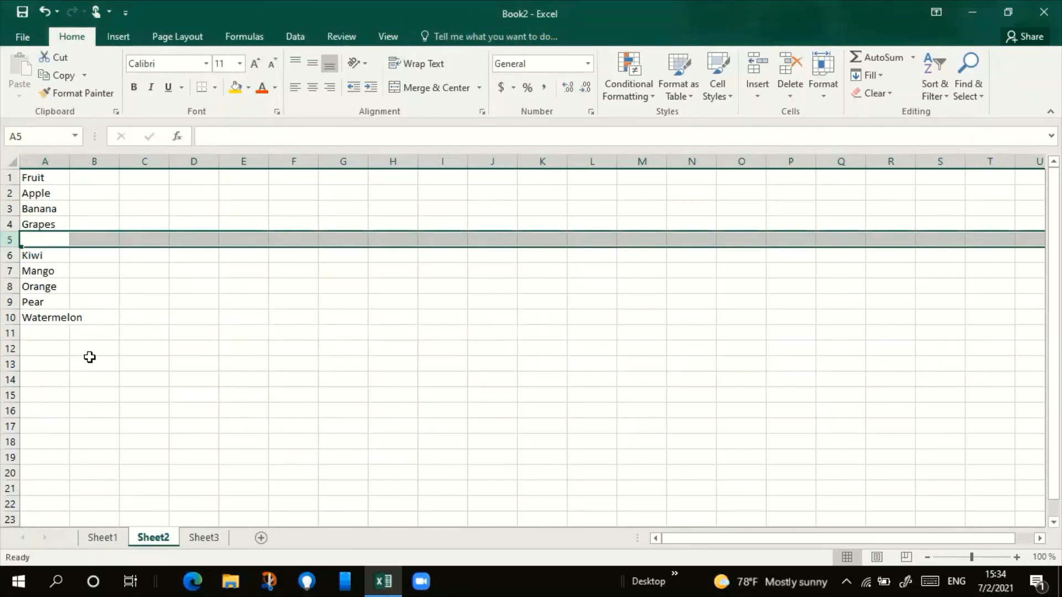
pyautogui.click(97, 353)
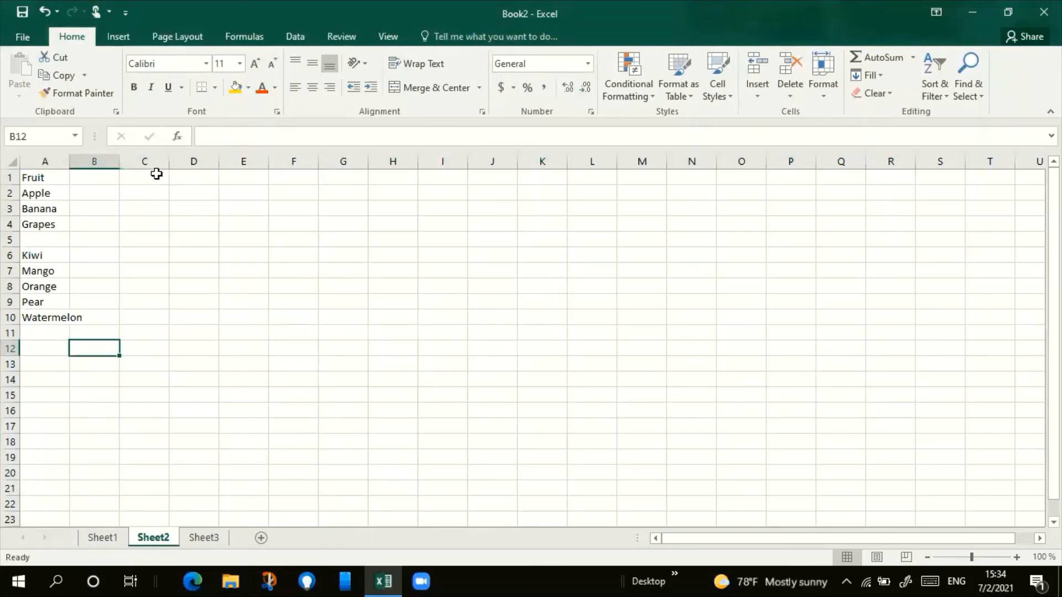
# Step: Insert a new blank column before column C on Sheet2
pyautogui.click(146, 158)
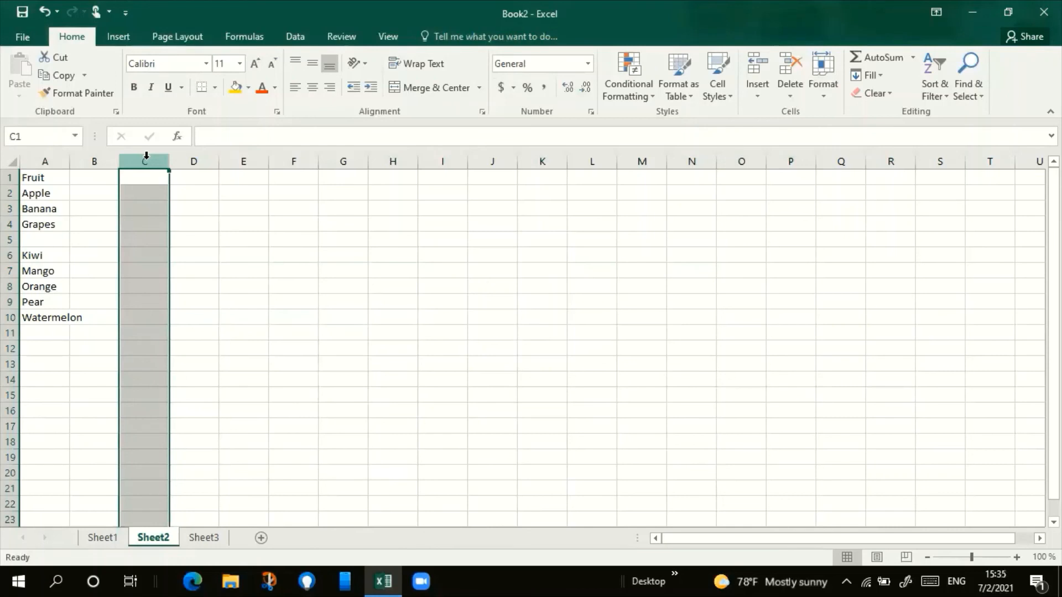
pyautogui.rightClick(146, 158)
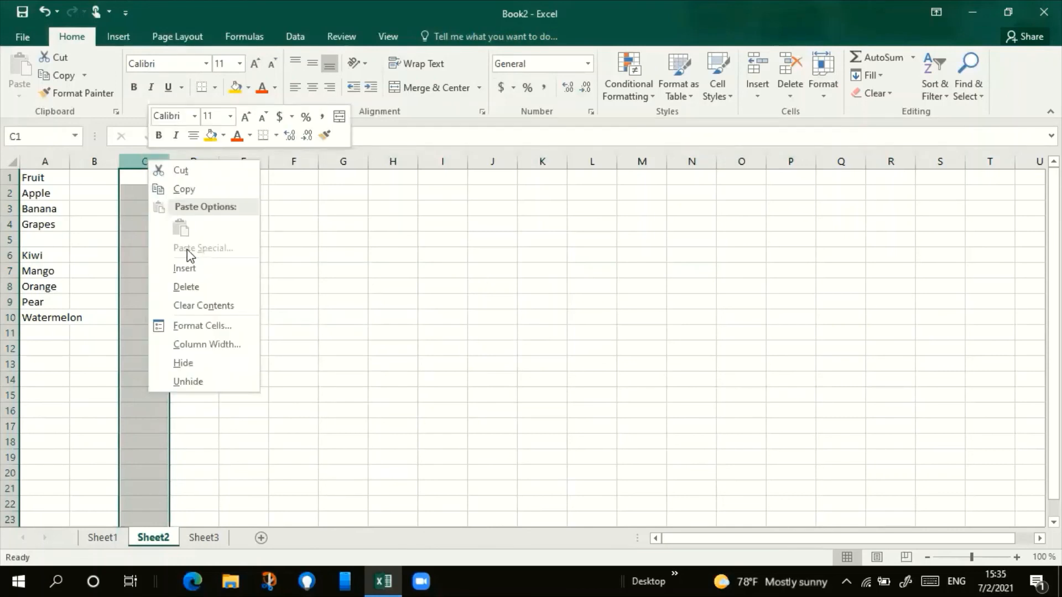
pyautogui.click(201, 268)
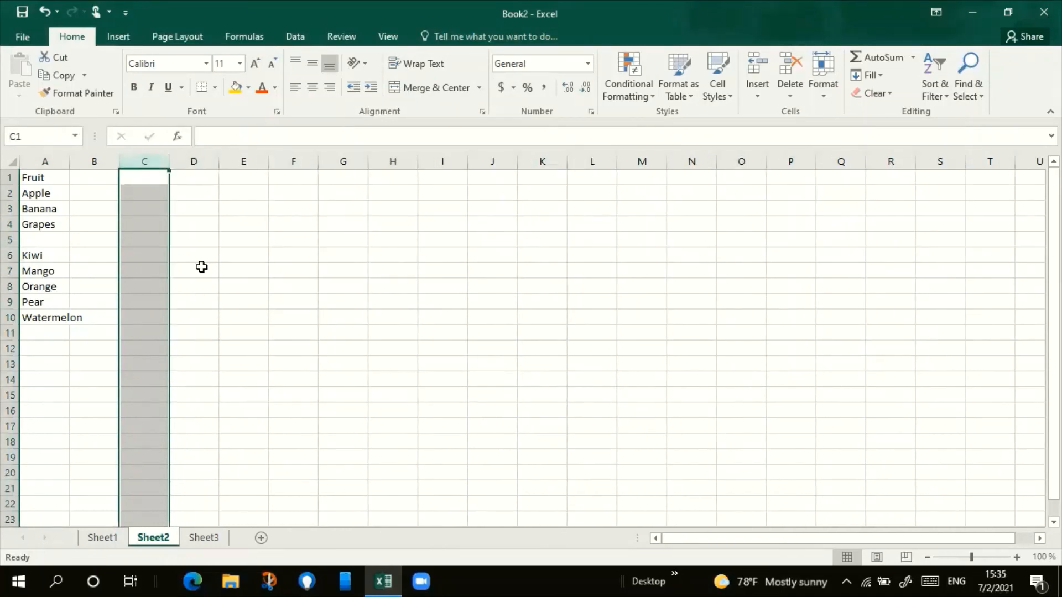